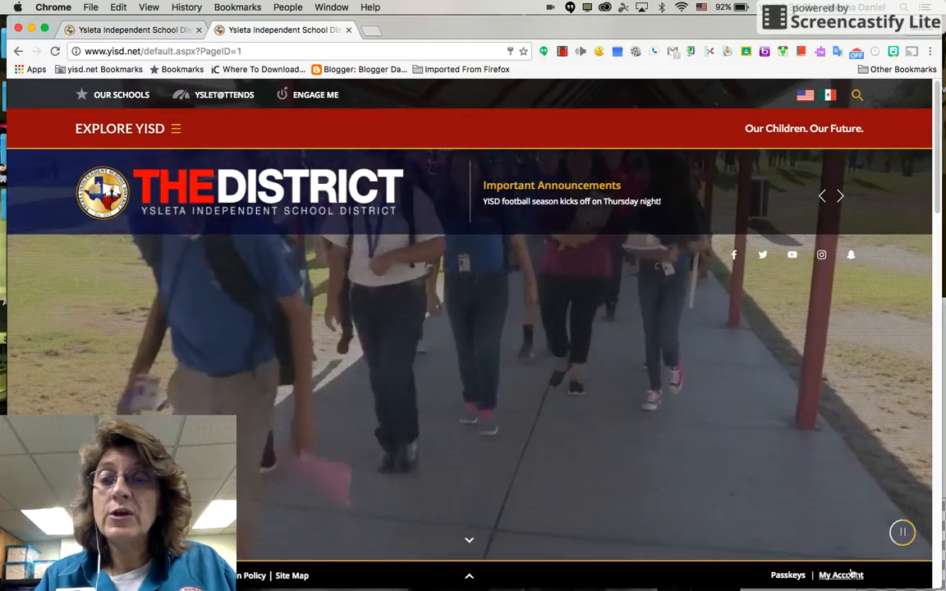
- Open Site Manager from the account options and switch to the Eastwood Heights Elementary School site
{"action": "left_click", "coordinate": [841, 574]}
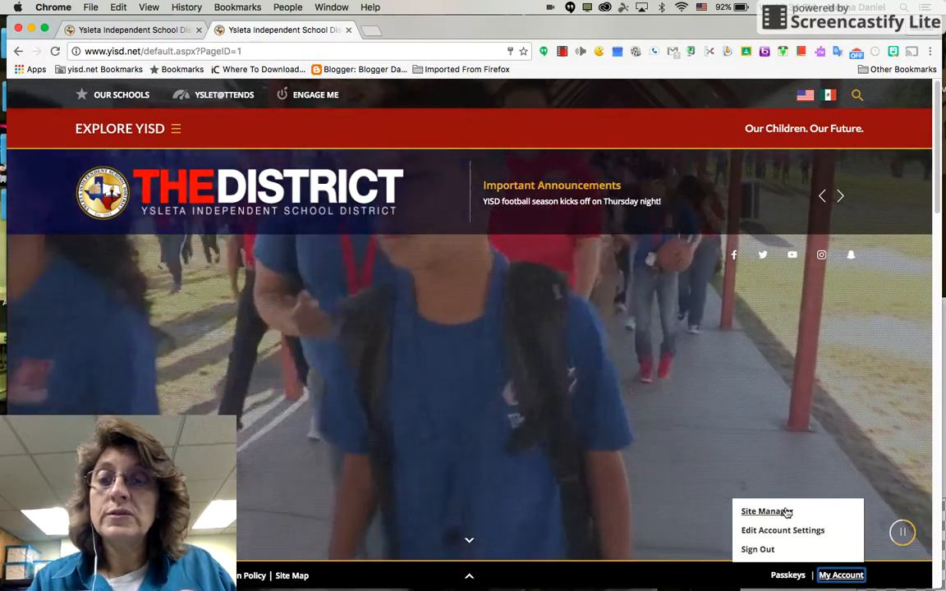
{"action": "left_click", "coordinate": [783, 511]}
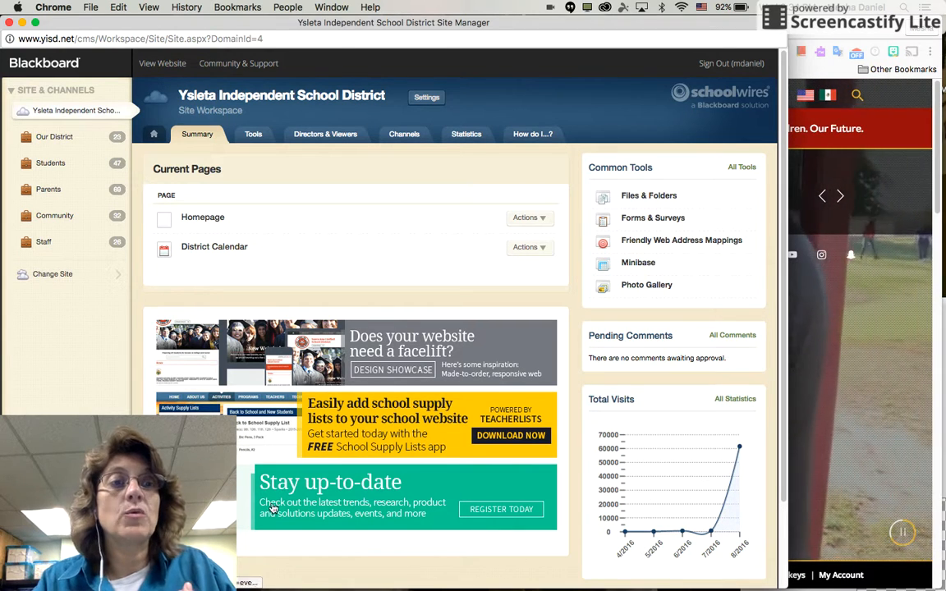
{"action": "left_click", "coordinate": [70, 277]}
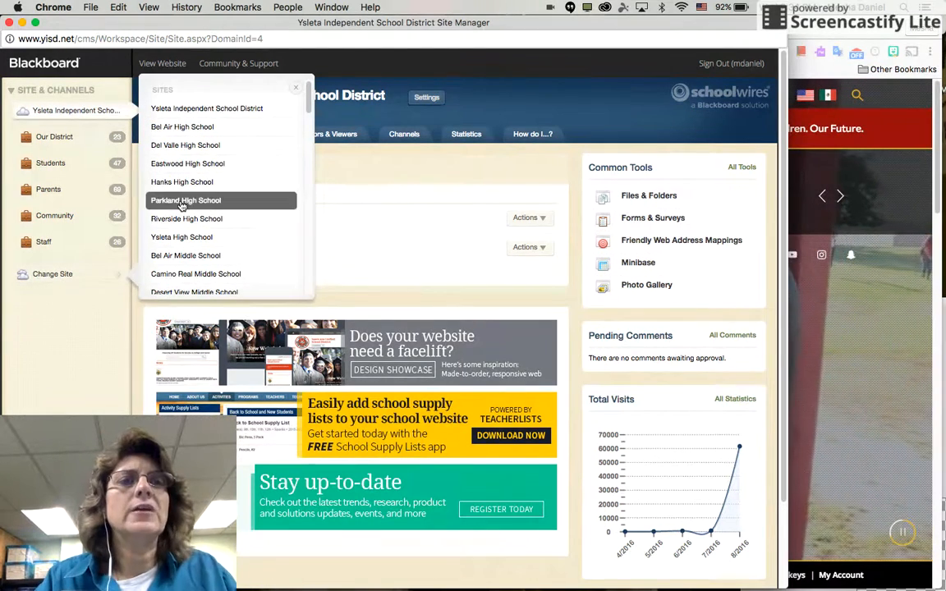
{"action": "scroll", "coordinate": [188, 205], "scroll_direction": "down", "scroll_amount": 5}
{"action": "scroll", "coordinate": [188, 206], "scroll_direction": "down", "scroll_amount": 1}
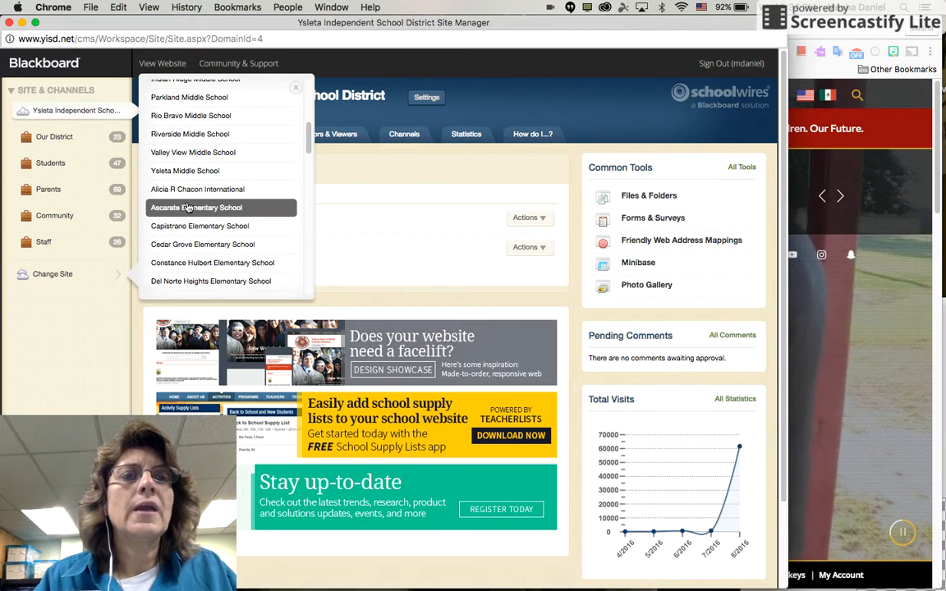
{"action": "scroll", "coordinate": [188, 207], "scroll_direction": "down", "scroll_amount": 1}
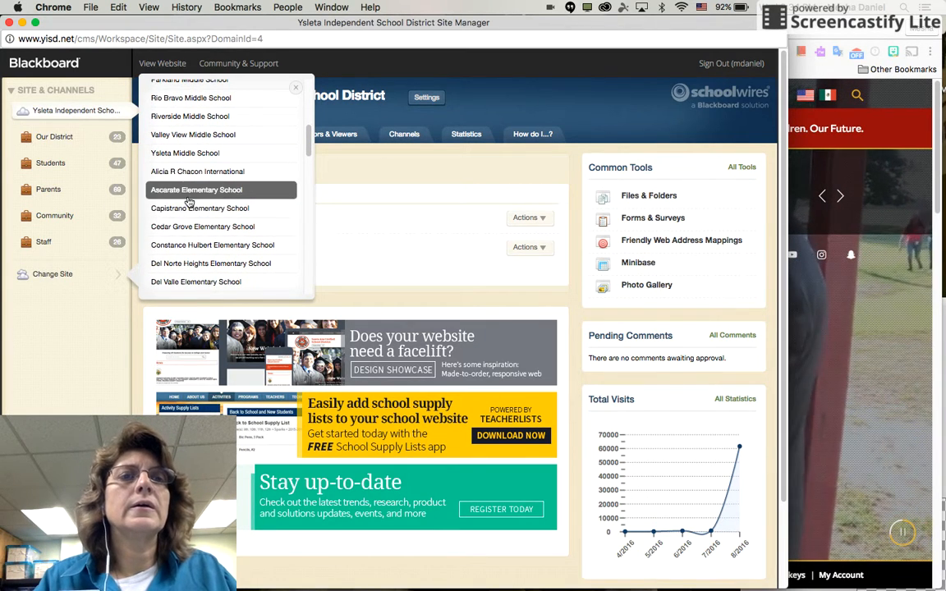
{"action": "scroll", "coordinate": [188, 207], "scroll_direction": "down", "scroll_amount": 1}
{"action": "scroll", "coordinate": [188, 213], "scroll_direction": "down", "scroll_amount": 3}
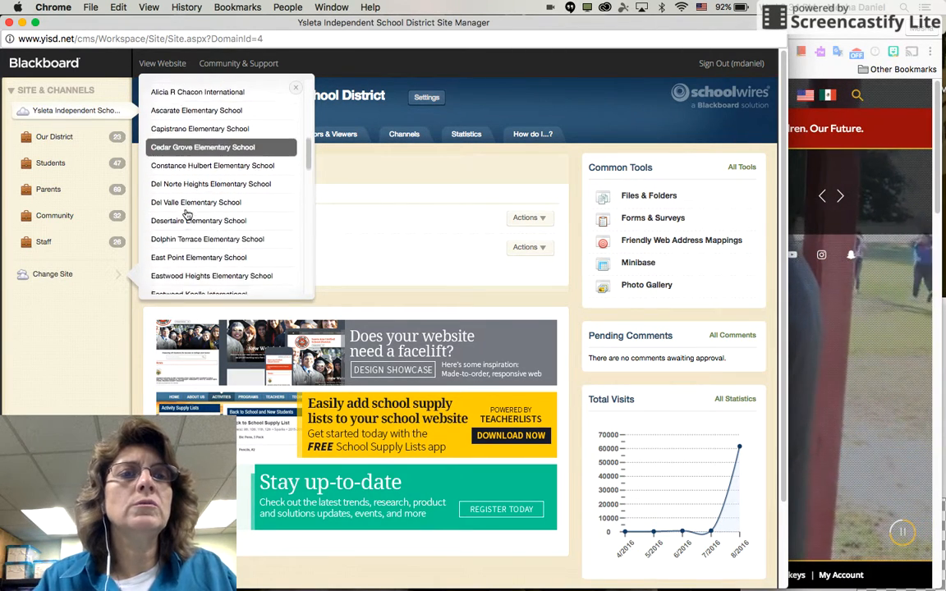
{"action": "scroll", "coordinate": [188, 211], "scroll_direction": "down", "scroll_amount": 1}
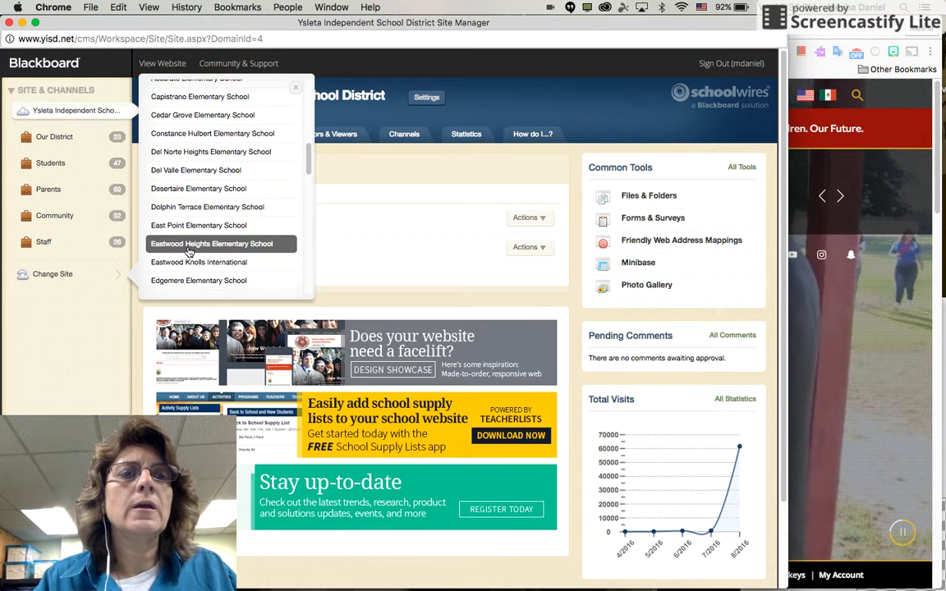
{"action": "left_click", "coordinate": [191, 245]}
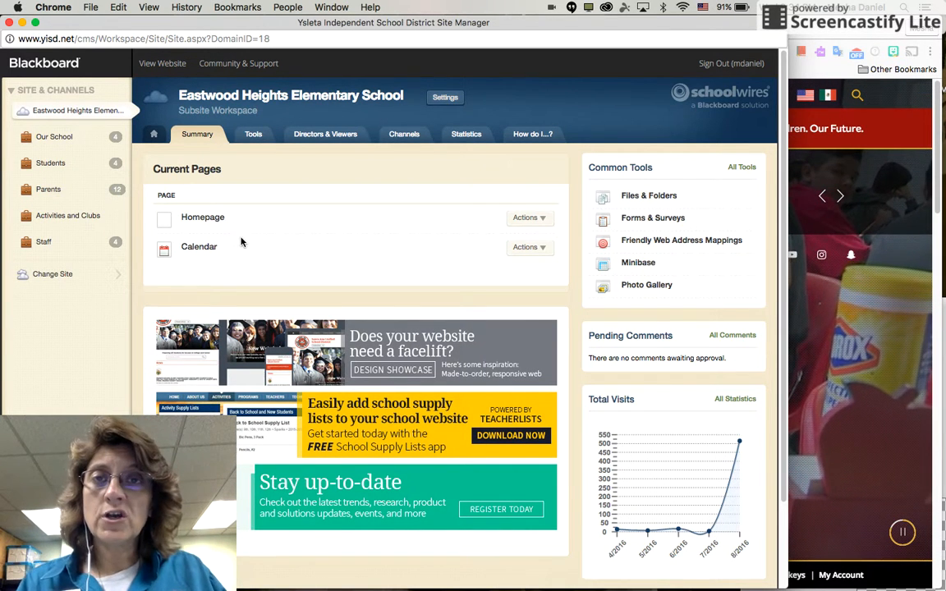
- View the homepage's Points of Pride content in its editor and leave it without saving
{"action": "left_click", "coordinate": [210, 220]}
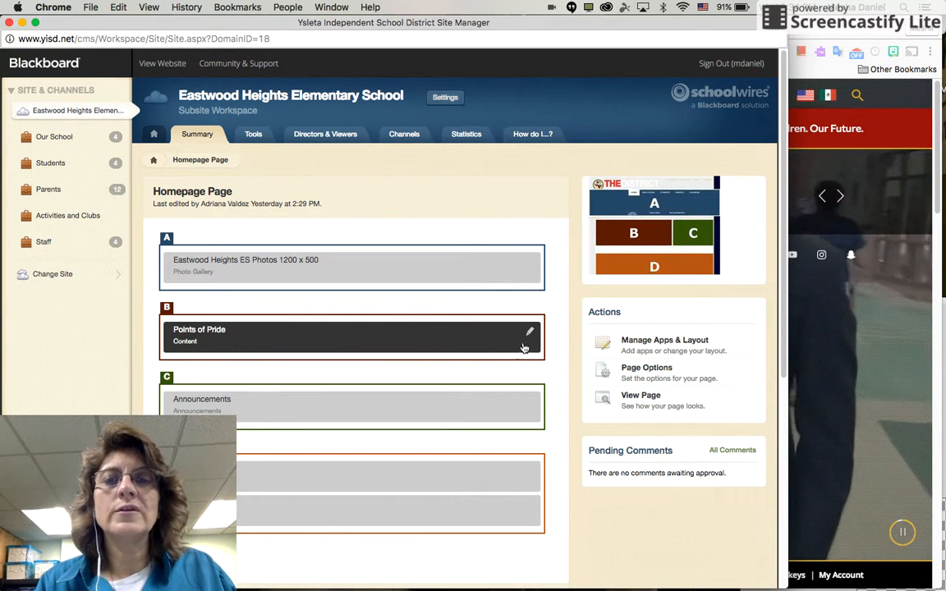
{"action": "left_click", "coordinate": [397, 344]}
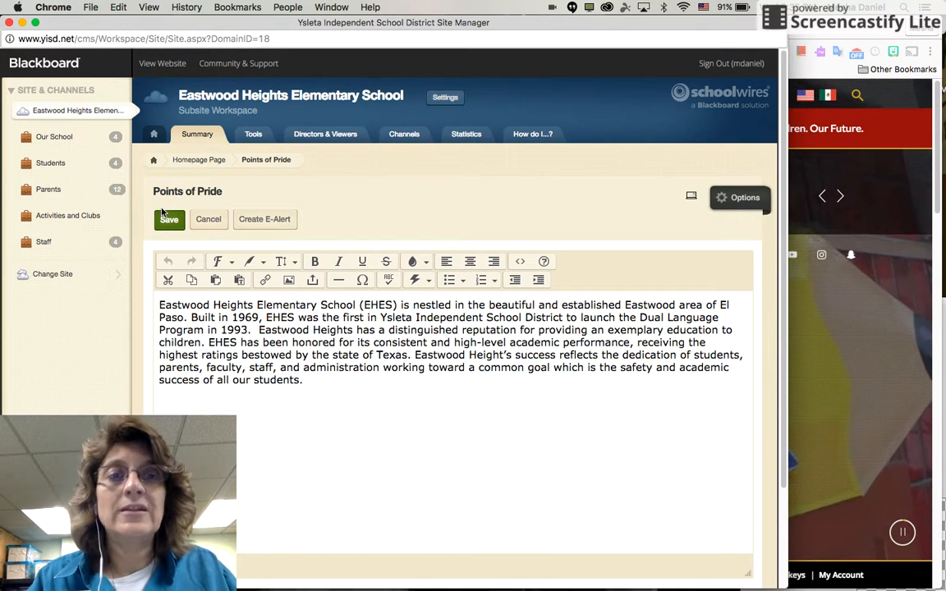
{"action": "left_click", "coordinate": [213, 222]}
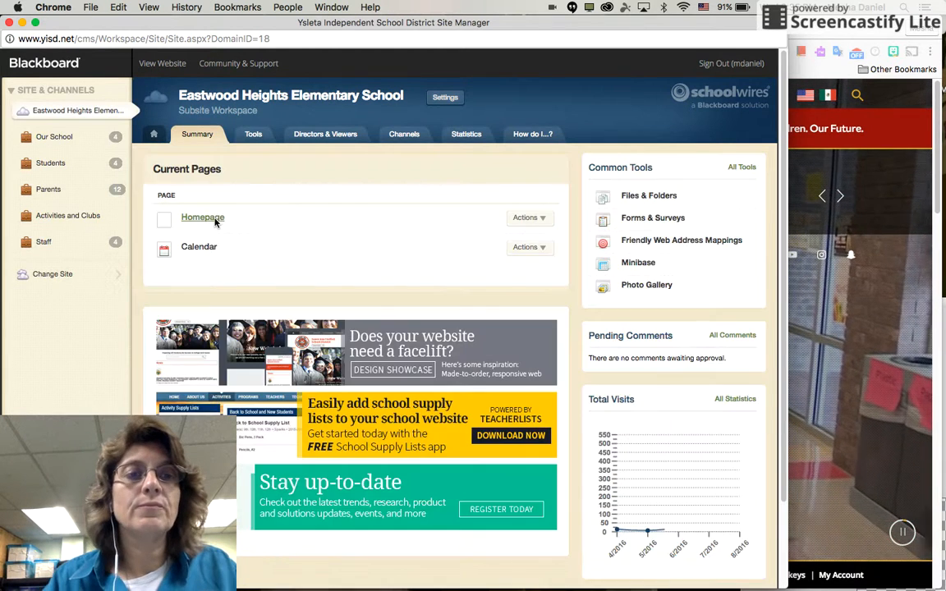
- Review the Announcements app on the school's homepage and return to the site's summary
{"action": "left_click", "coordinate": [216, 224]}
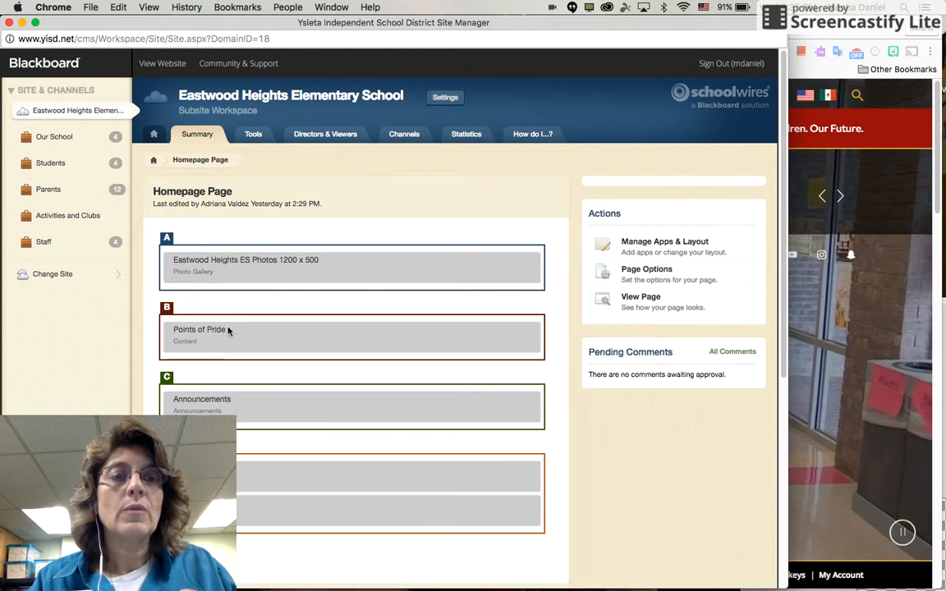
{"action": "left_click", "coordinate": [232, 412]}
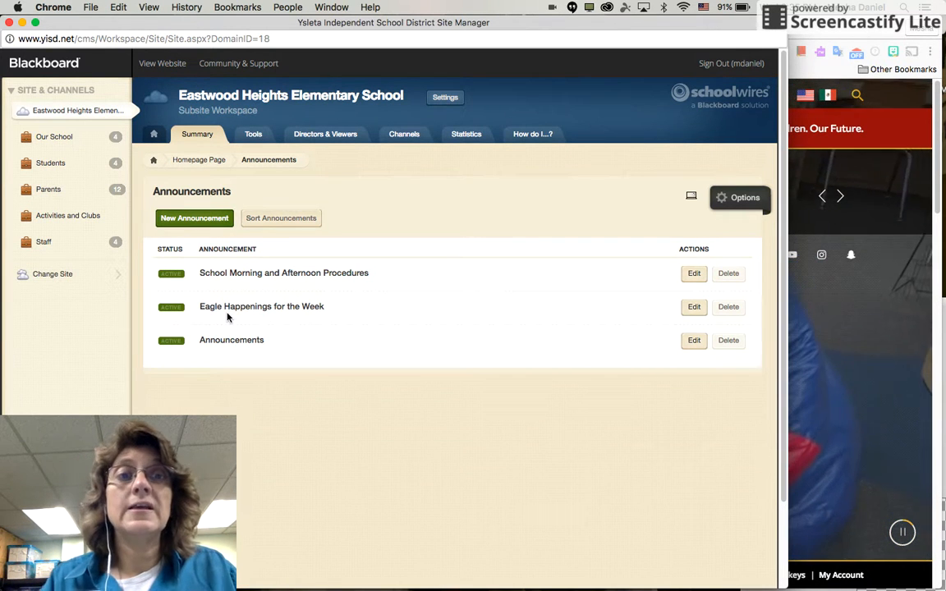
{"action": "left_click", "coordinate": [155, 162]}
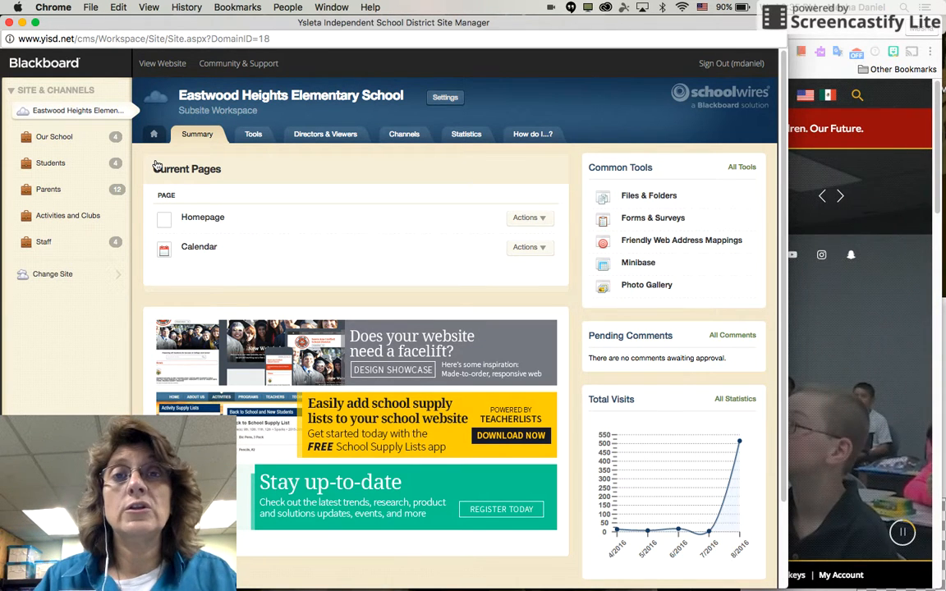
- Examine the new section form in the Students channel and cancel it without creating a section
{"action": "left_click", "coordinate": [49, 164]}
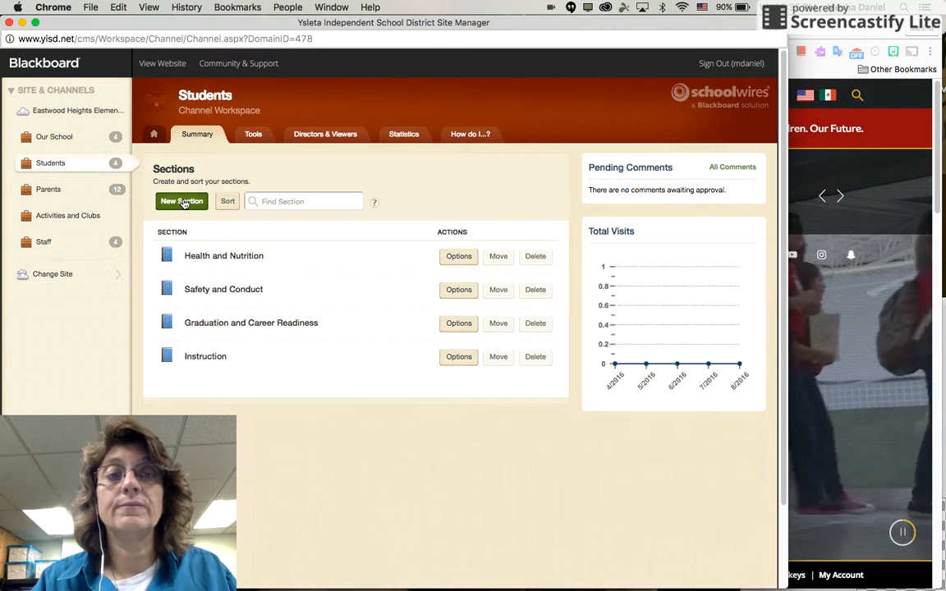
{"action": "left_click", "coordinate": [183, 202]}
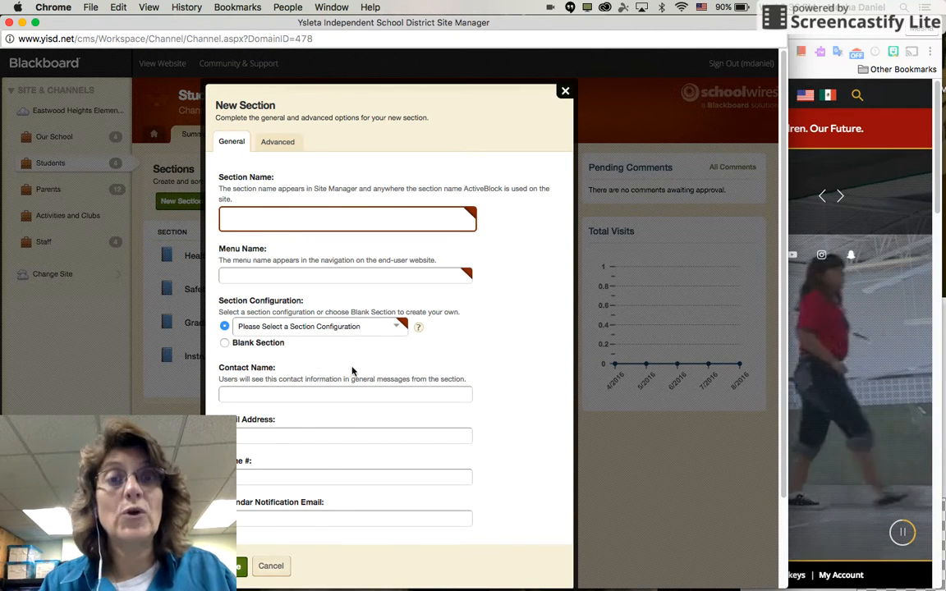
{"action": "scroll", "coordinate": [347, 361], "scroll_direction": "down", "scroll_amount": 2}
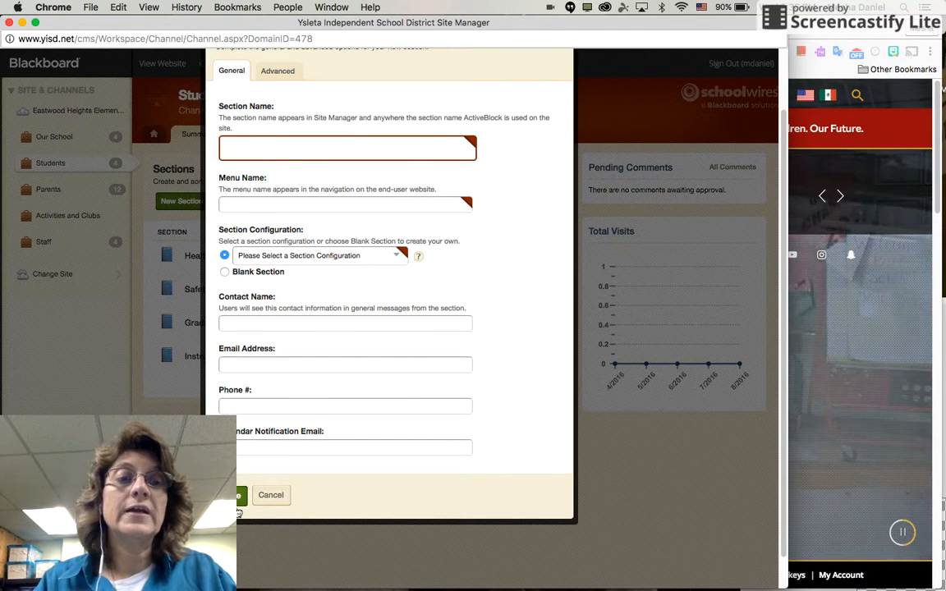
{"action": "left_click", "coordinate": [278, 500]}
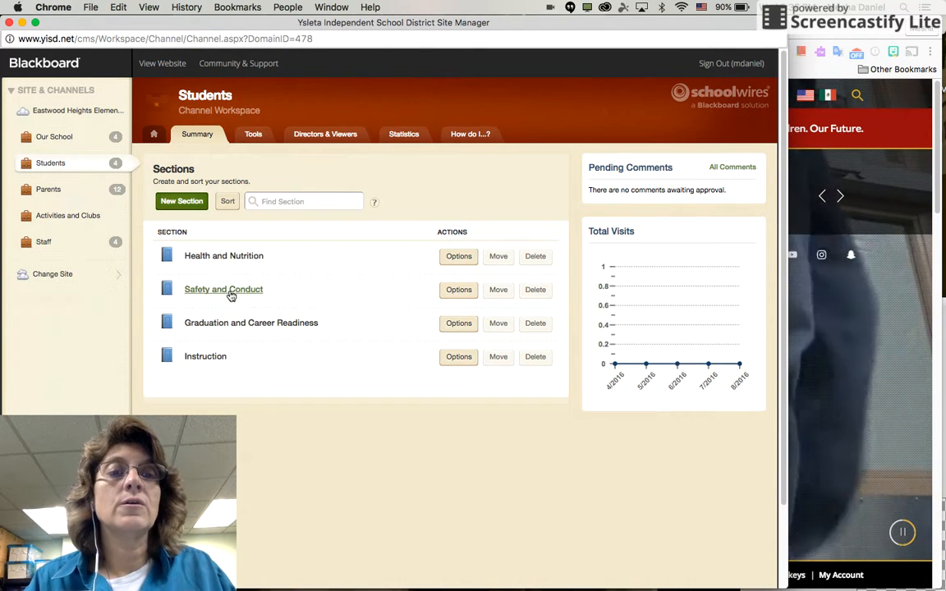
- Open the Student Handbook page in the Safety and Conduct section and view its shared content app
{"action": "left_click", "coordinate": [231, 294]}
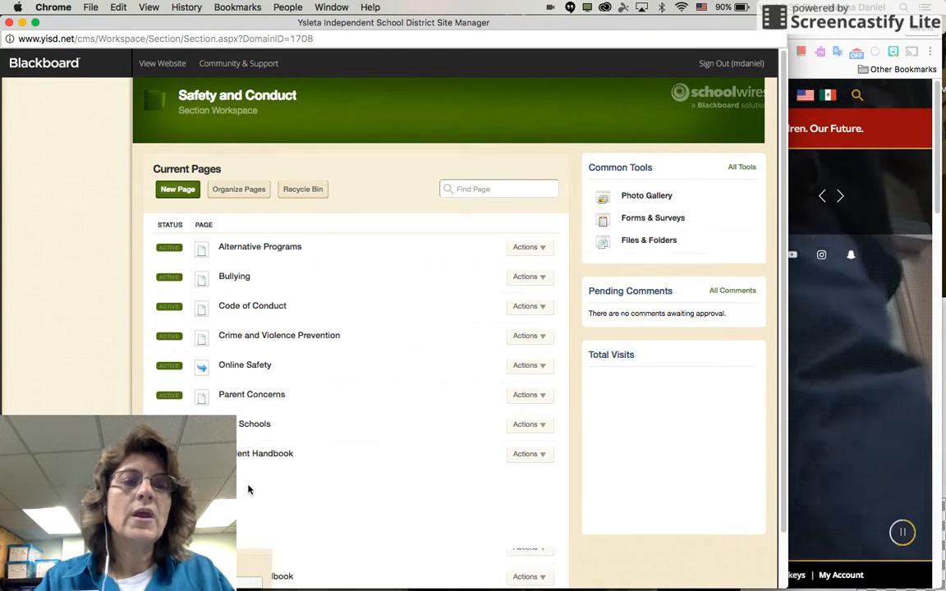
{"action": "scroll", "coordinate": [263, 483], "scroll_direction": "down", "scroll_amount": 3}
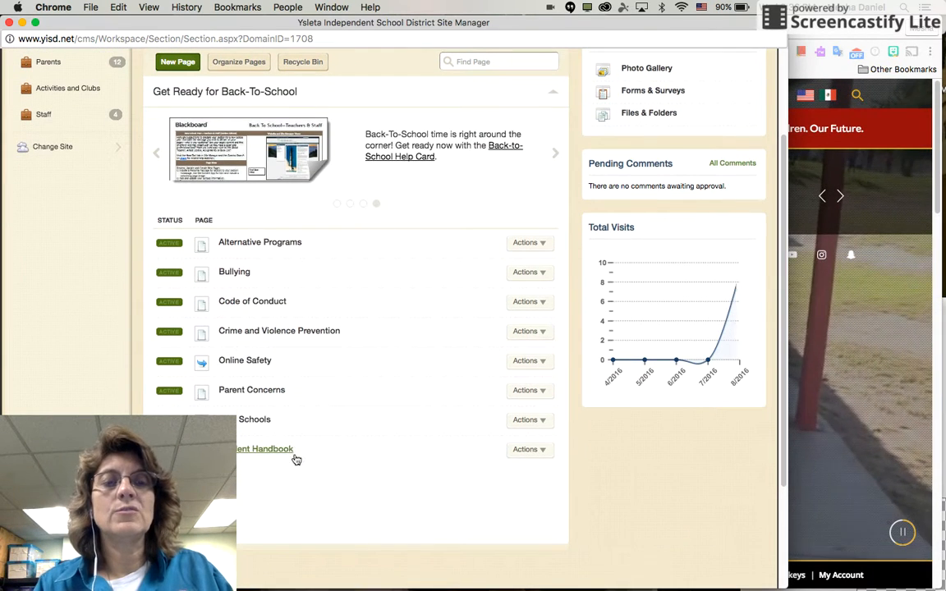
{"action": "scroll", "coordinate": [273, 458], "scroll_direction": "up", "scroll_amount": 1}
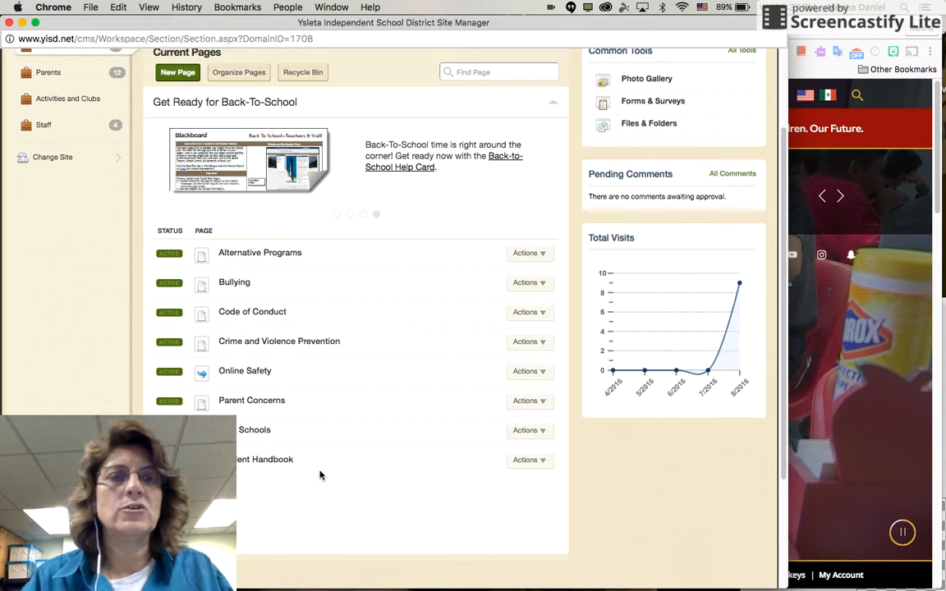
{"action": "left_click", "coordinate": [273, 462]}
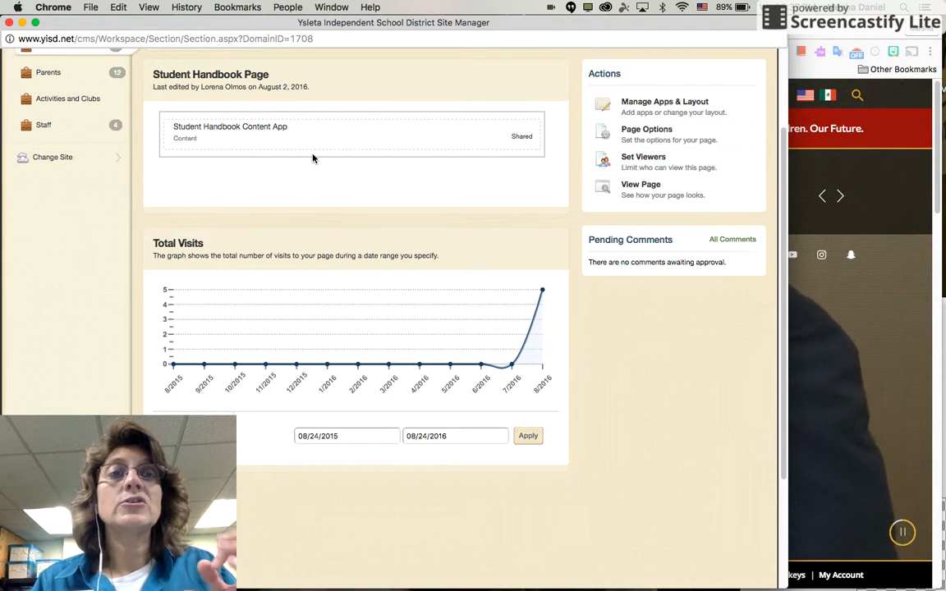
{"action": "scroll", "coordinate": [314, 157], "scroll_direction": "up", "scroll_amount": 3}
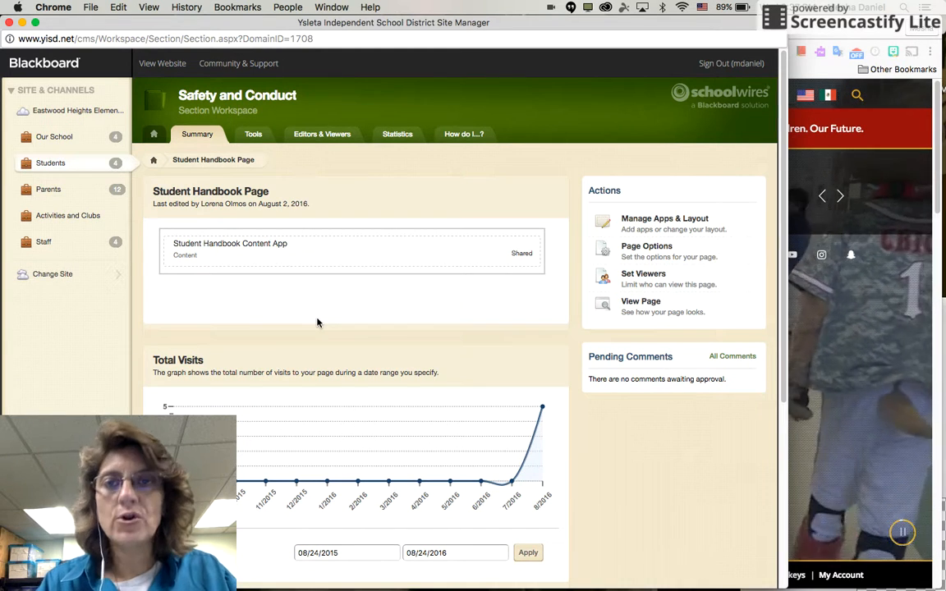
- Examine the existing Content apps that can be added to the Student Handbook page, cancel the selection and leave design mode
{"action": "left_click", "coordinate": [679, 224]}
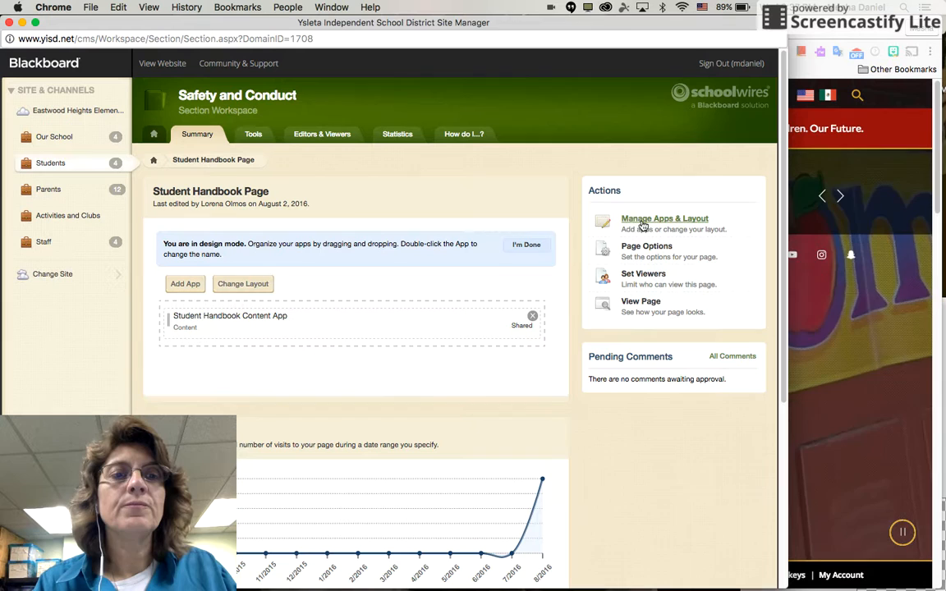
{"action": "left_click", "coordinate": [185, 284]}
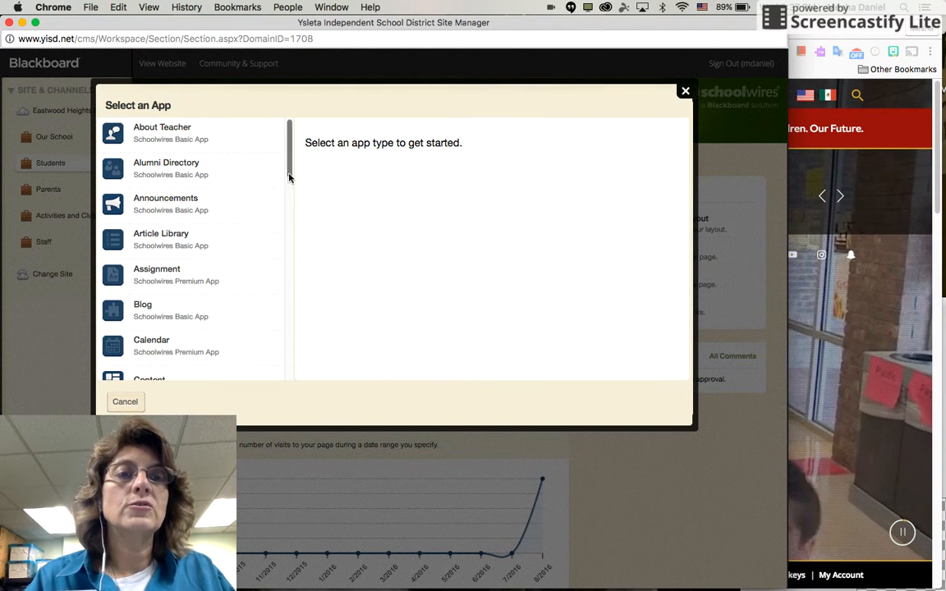
{"action": "scroll", "coordinate": [290, 187], "scroll_direction": "down", "scroll_amount": 5}
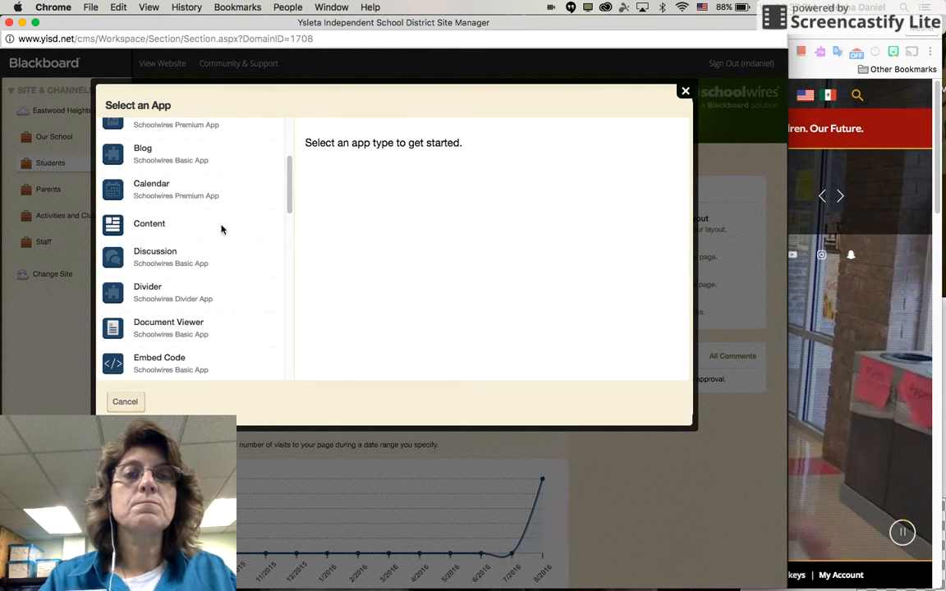
{"action": "left_click", "coordinate": [153, 229]}
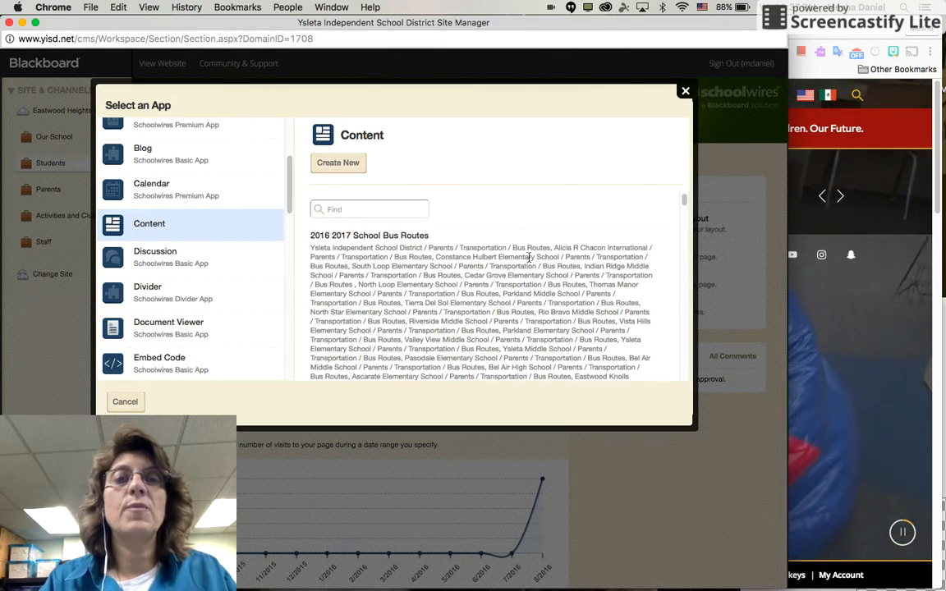
{"action": "scroll", "coordinate": [525, 259], "scroll_direction": "down", "scroll_amount": 5}
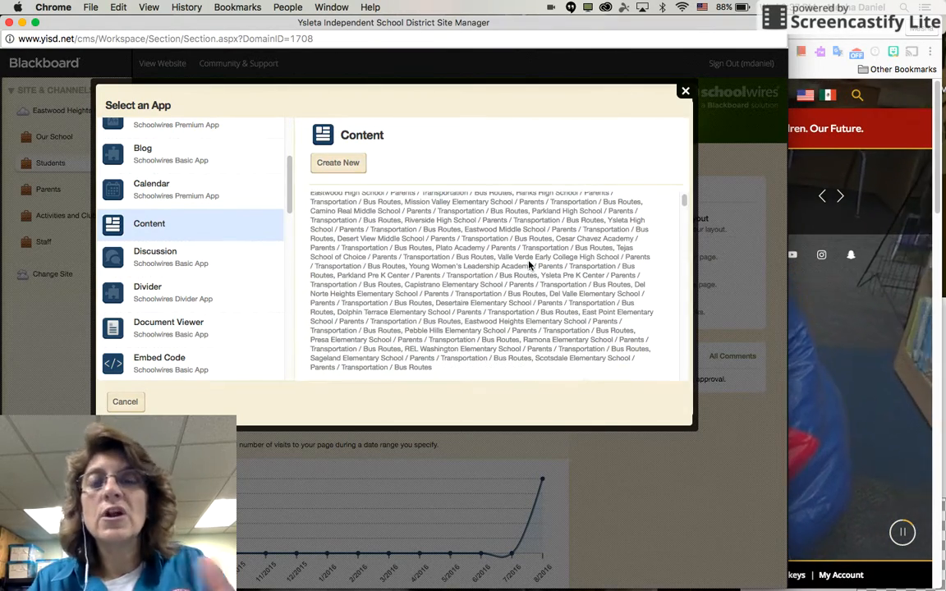
{"action": "scroll", "coordinate": [529, 265], "scroll_direction": "up", "scroll_amount": 5}
{"action": "scroll", "coordinate": [530, 264], "scroll_direction": "up", "scroll_amount": 2}
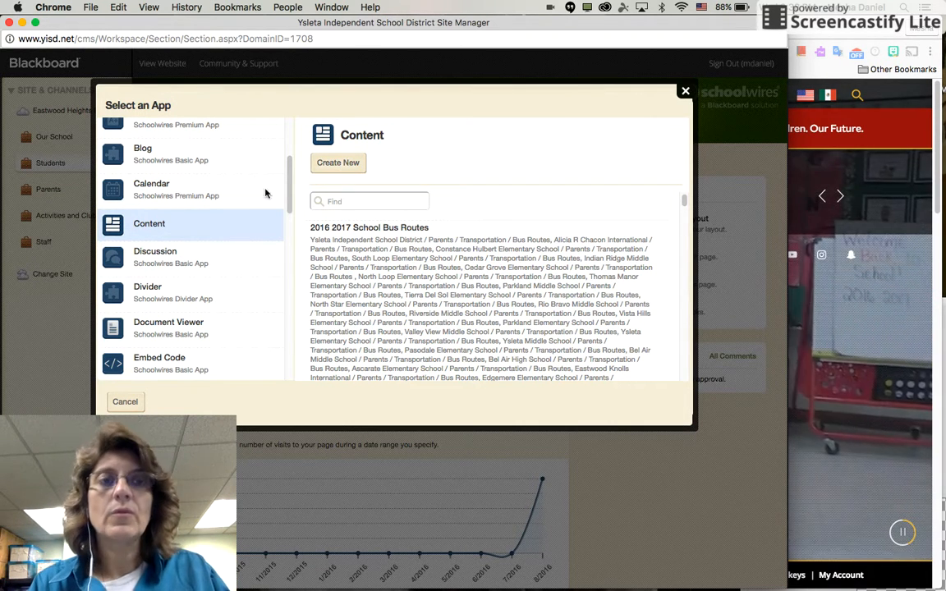
{"action": "left_click", "coordinate": [119, 403]}
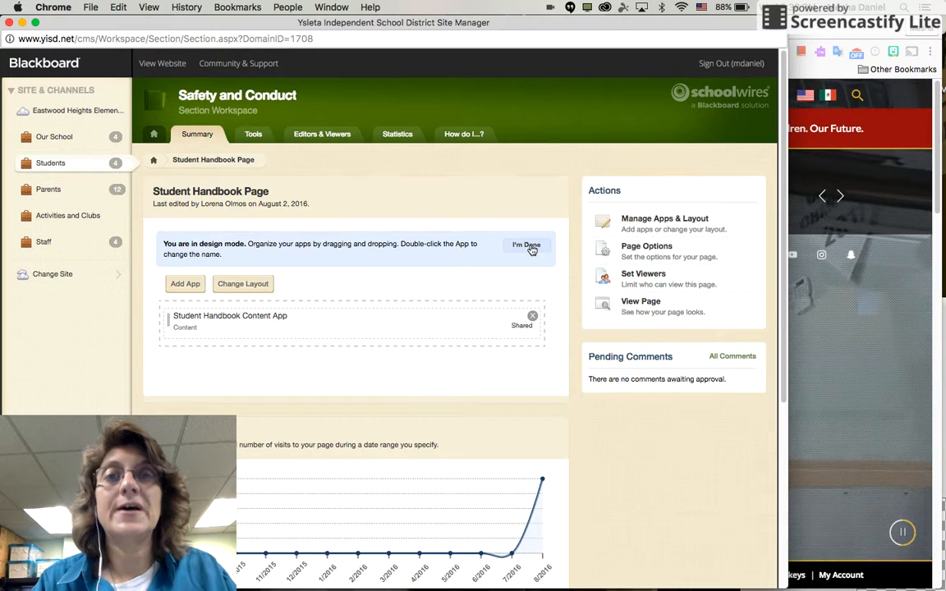
{"action": "left_click", "coordinate": [530, 248]}
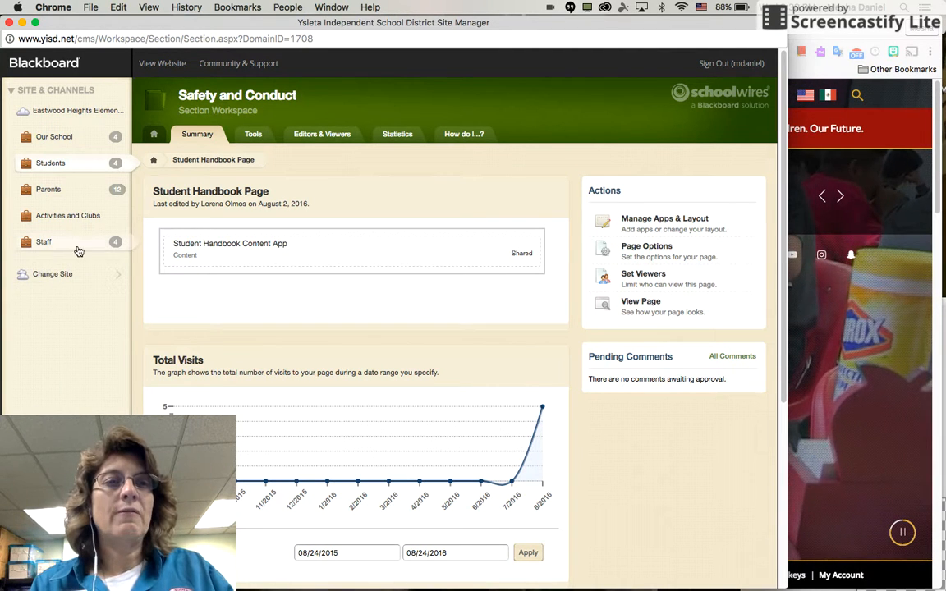
- Return to the Eastwood Heights Elementary School homepage and open its Latest News app
{"action": "left_click", "coordinate": [155, 162]}
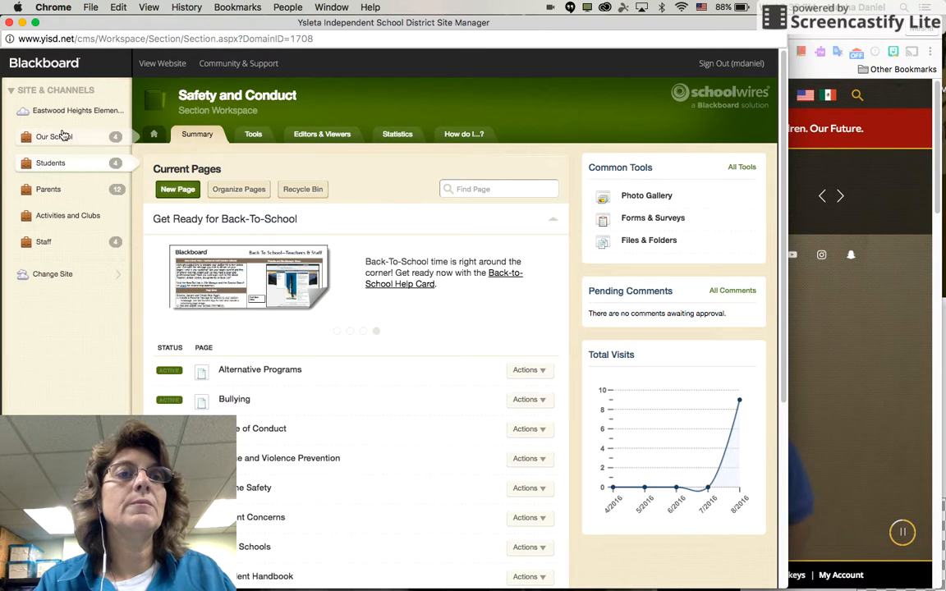
{"action": "left_click", "coordinate": [60, 111]}
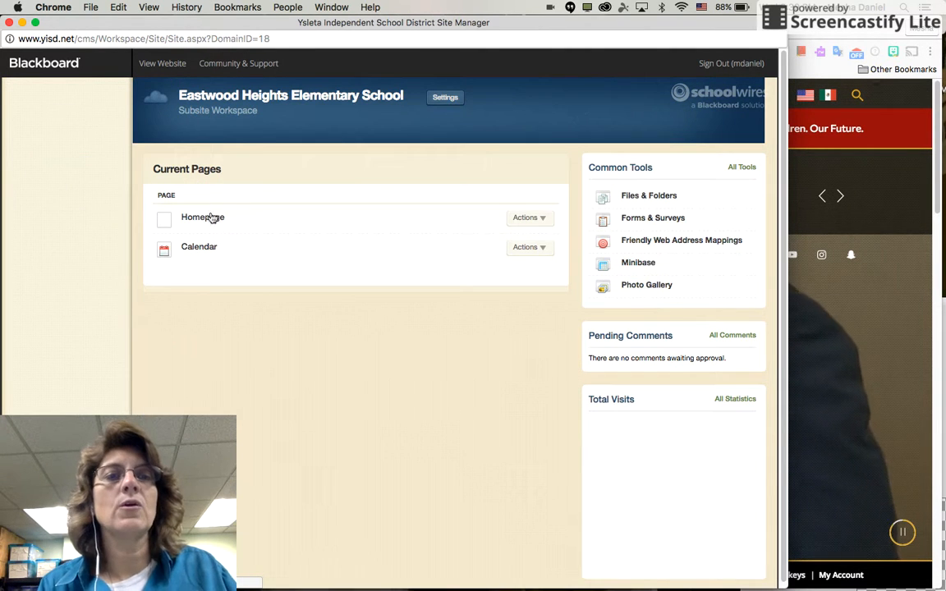
{"action": "left_click", "coordinate": [217, 219]}
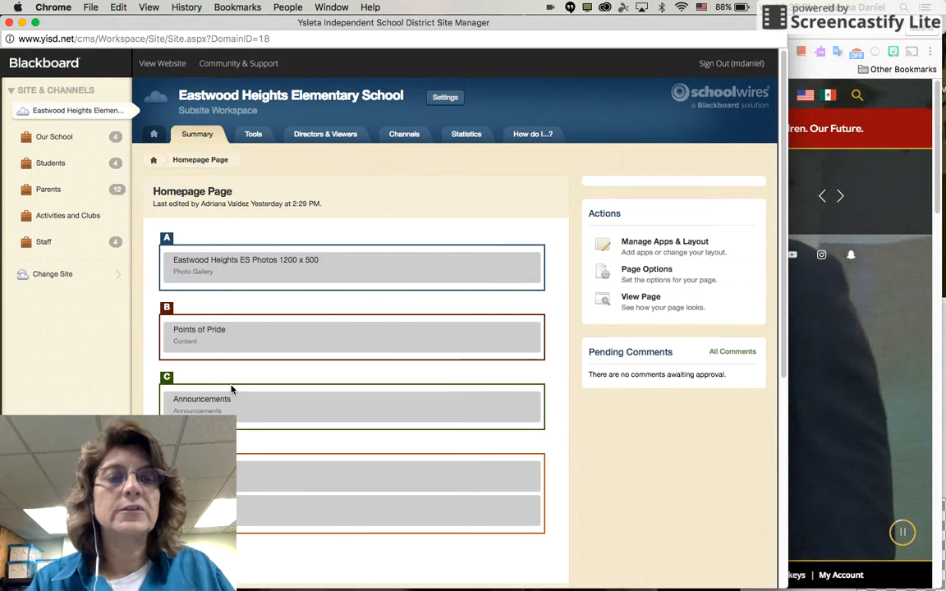
{"action": "left_click", "coordinate": [263, 518]}
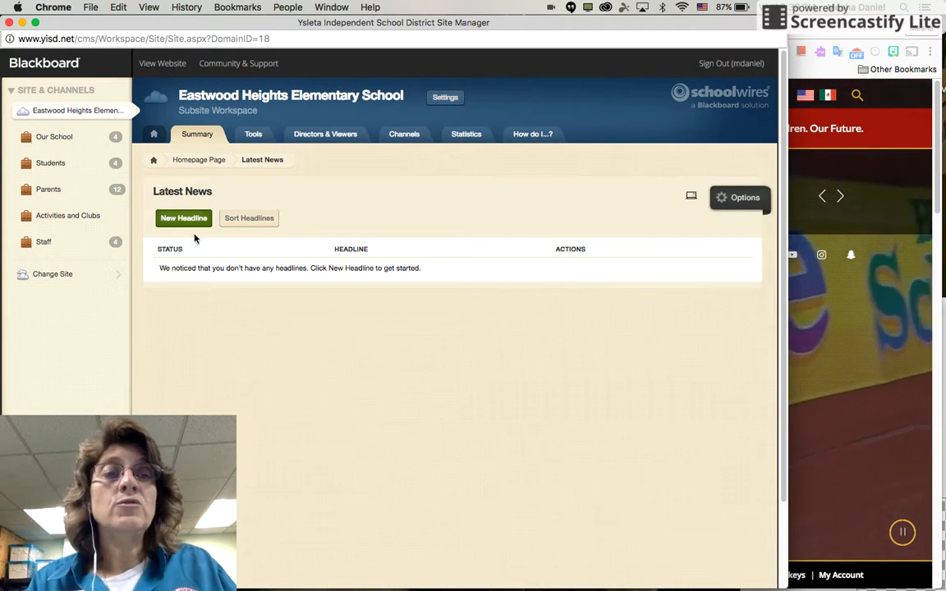
- Examine the new headline form in the Latest News app and cancel it without creating a headline
{"action": "left_click", "coordinate": [190, 220]}
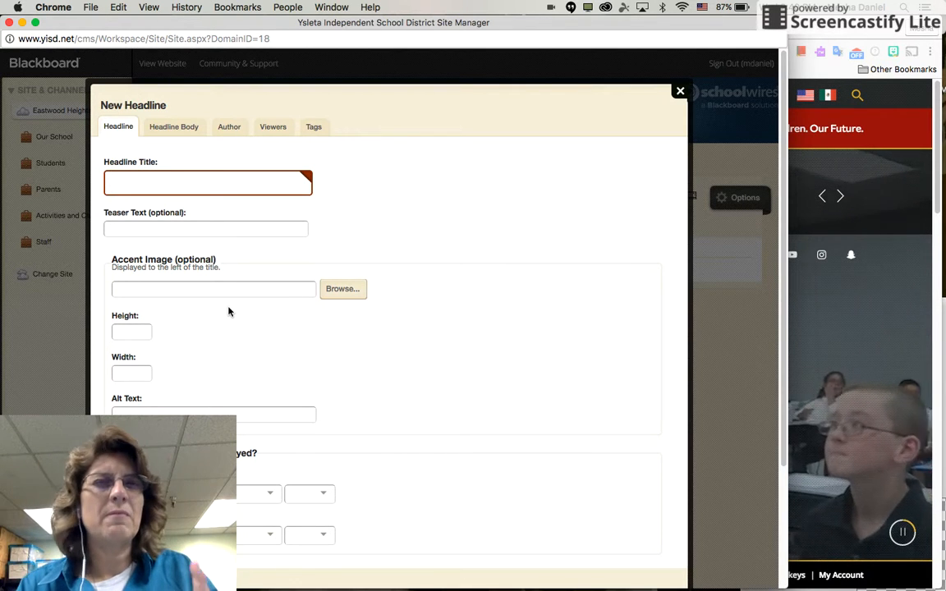
{"action": "scroll", "coordinate": [314, 362], "scroll_direction": "down", "scroll_amount": 2}
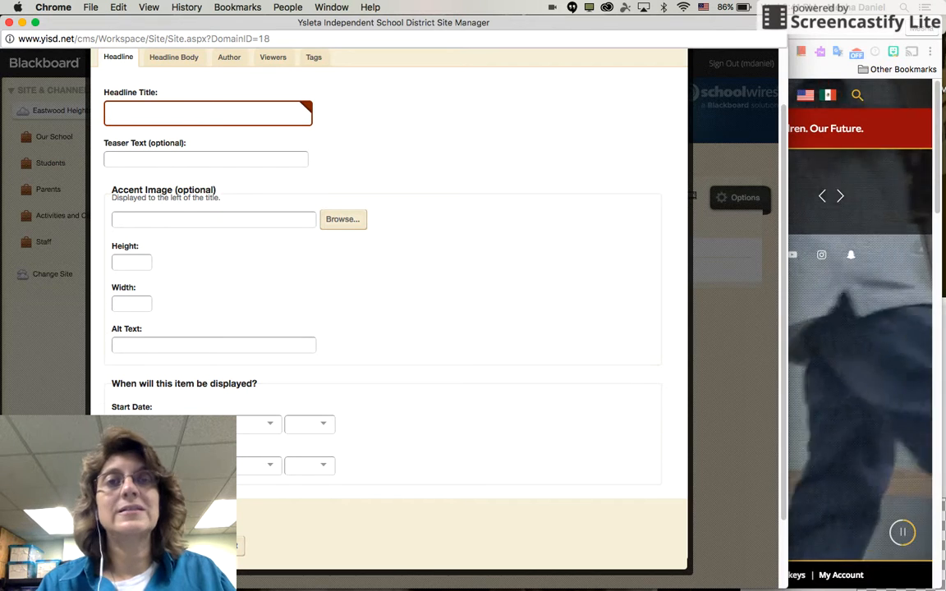
{"action": "left_click", "coordinate": [168, 545]}
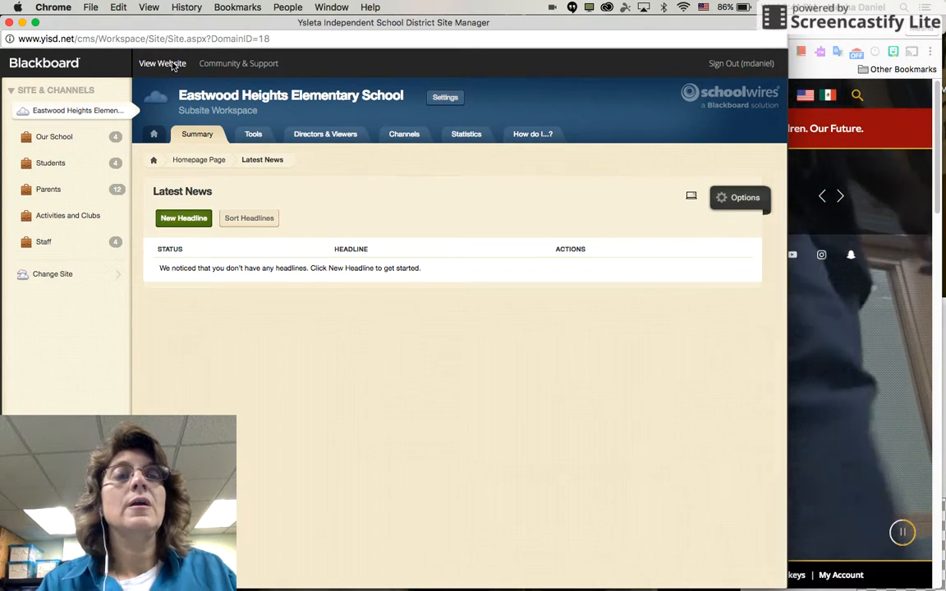
- Preview the school's live homepage, look over Announcements, Upcoming Events and Latest News, and close the preview
{"action": "left_click", "coordinate": [171, 67]}
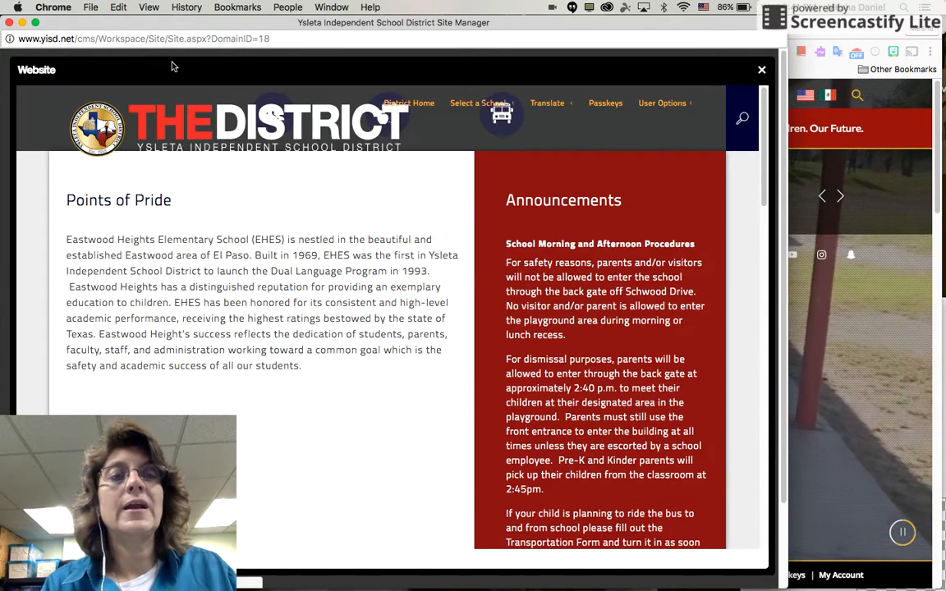
{"action": "scroll", "coordinate": [369, 219], "scroll_direction": "down", "scroll_amount": 10}
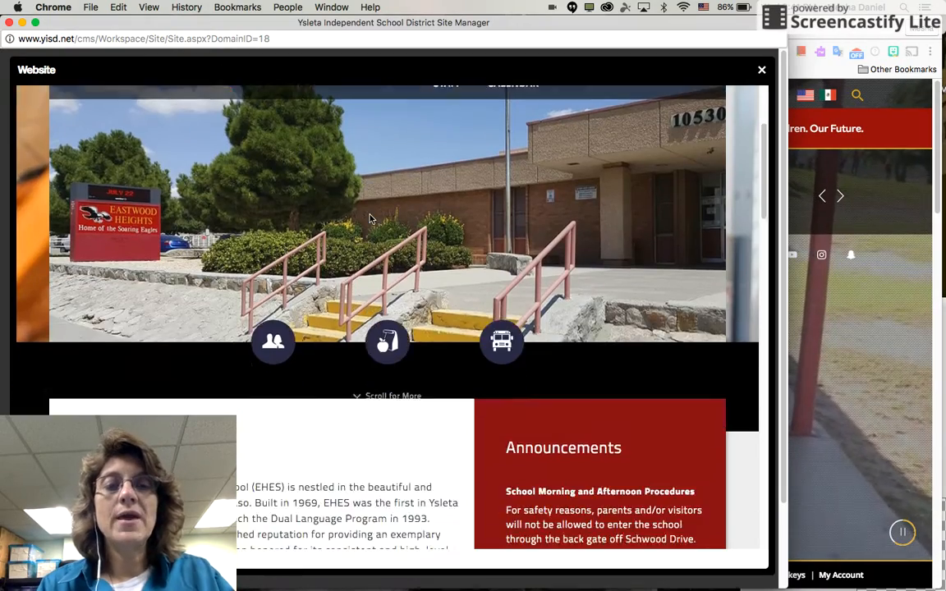
{"action": "scroll", "coordinate": [369, 217], "scroll_direction": "down", "scroll_amount": 7}
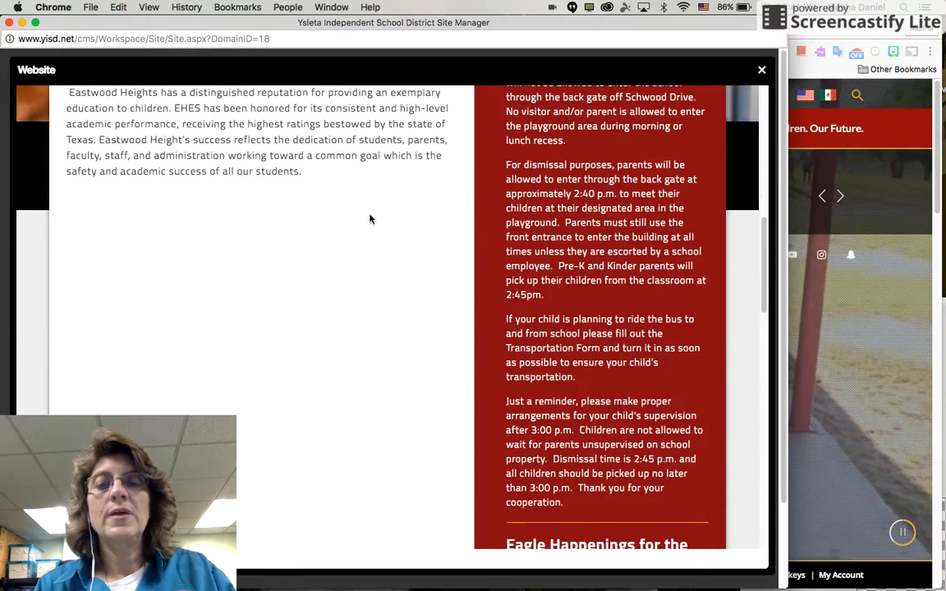
{"action": "scroll", "coordinate": [369, 218], "scroll_direction": "down", "scroll_amount": 8}
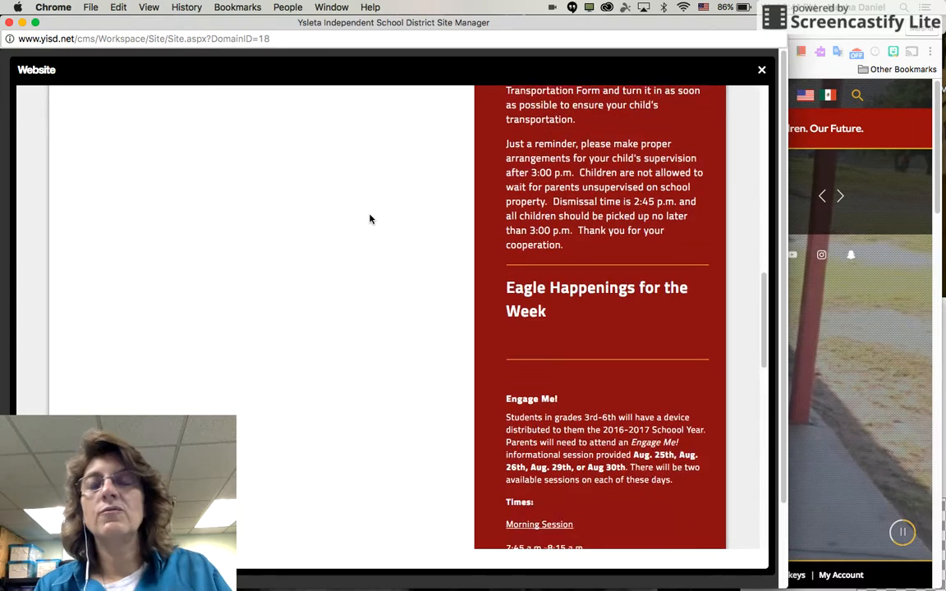
{"action": "scroll", "coordinate": [370, 218], "scroll_direction": "down", "scroll_amount": 4}
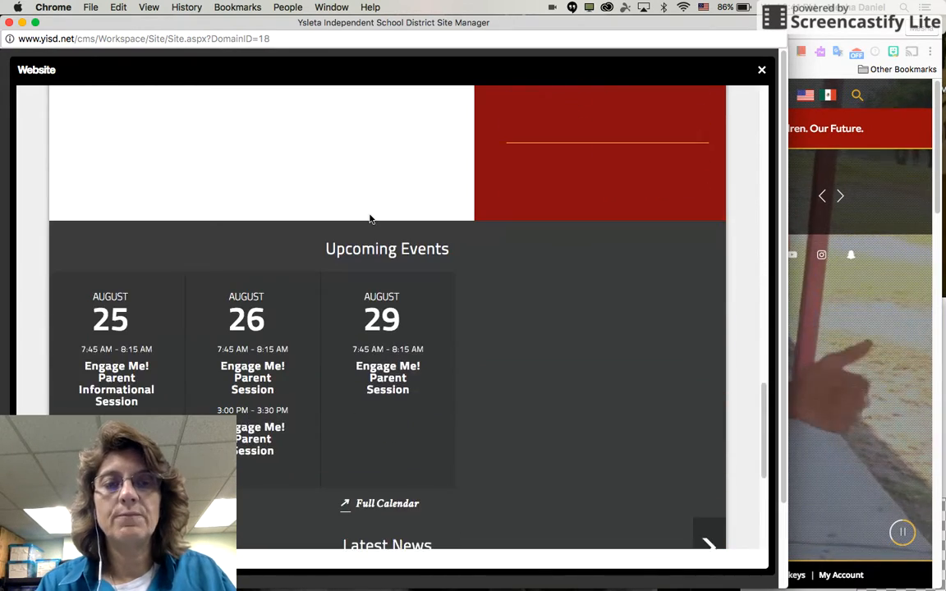
{"action": "scroll", "coordinate": [369, 214], "scroll_direction": "up", "scroll_amount": 3}
{"action": "scroll", "coordinate": [370, 214], "scroll_direction": "up", "scroll_amount": 10}
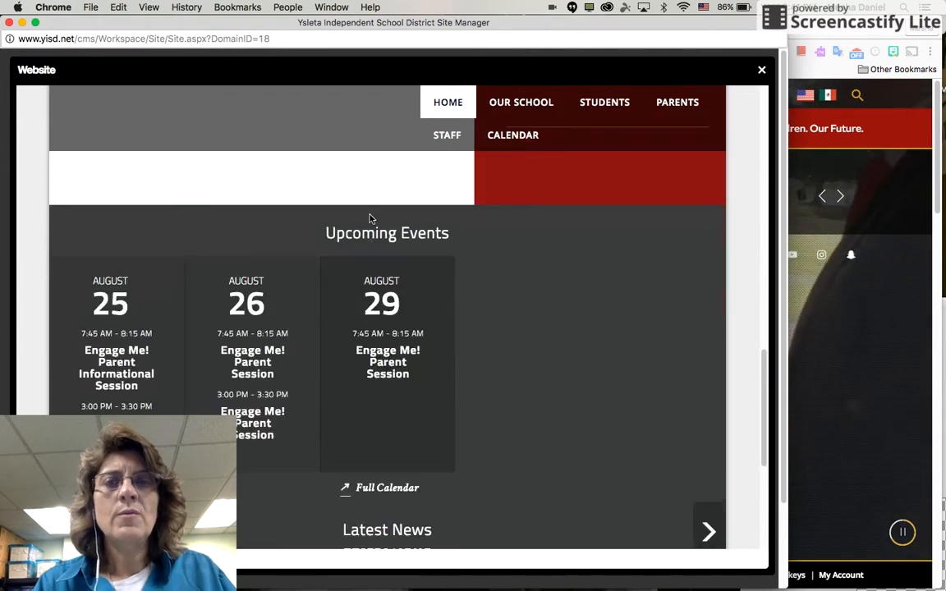
{"action": "scroll", "coordinate": [369, 219], "scroll_direction": "up", "scroll_amount": 5}
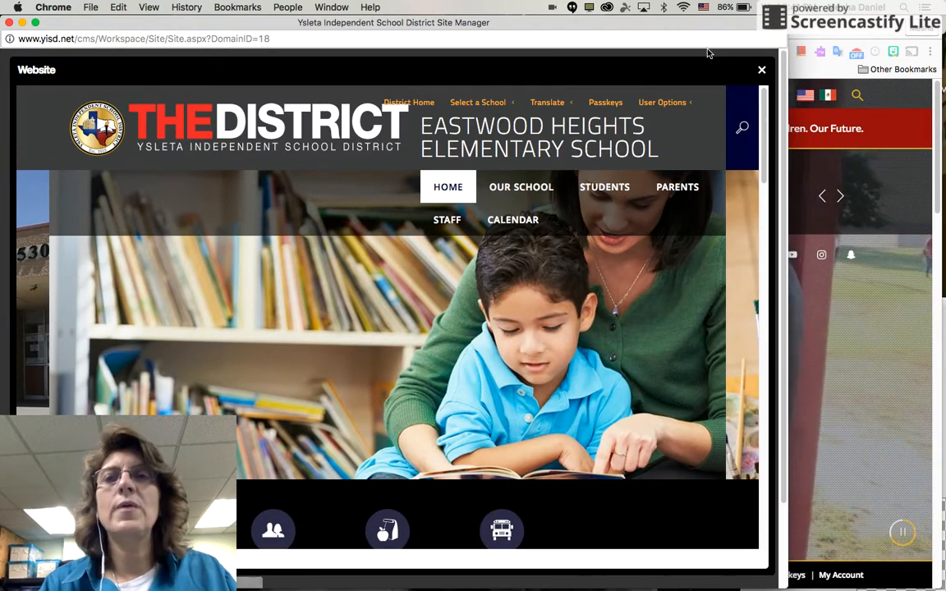
{"action": "left_click", "coordinate": [762, 69]}
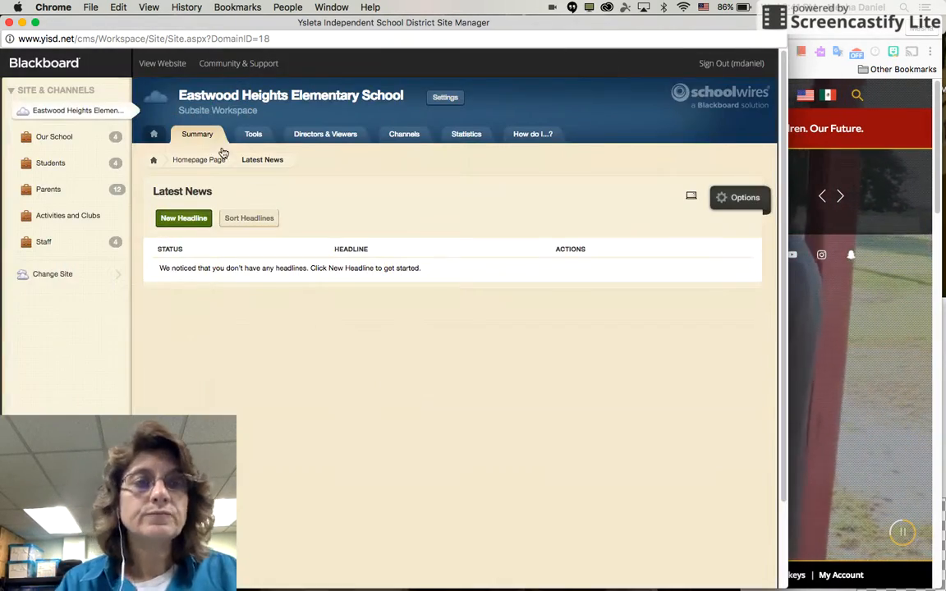
- Return to the school's list of current pages and open the Calendar page to view its monthly events
{"action": "left_click", "coordinate": [155, 160]}
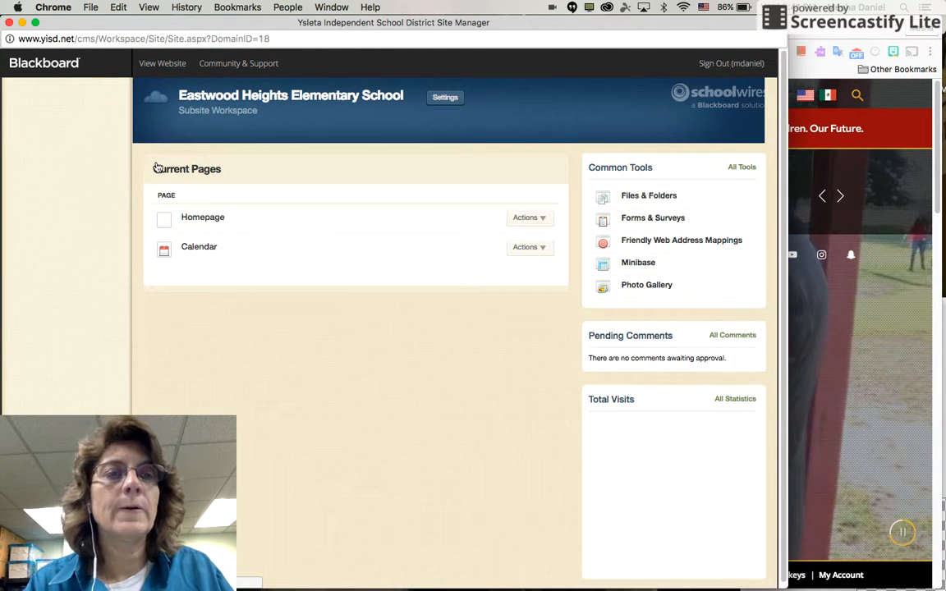
{"action": "left_click", "coordinate": [198, 247]}
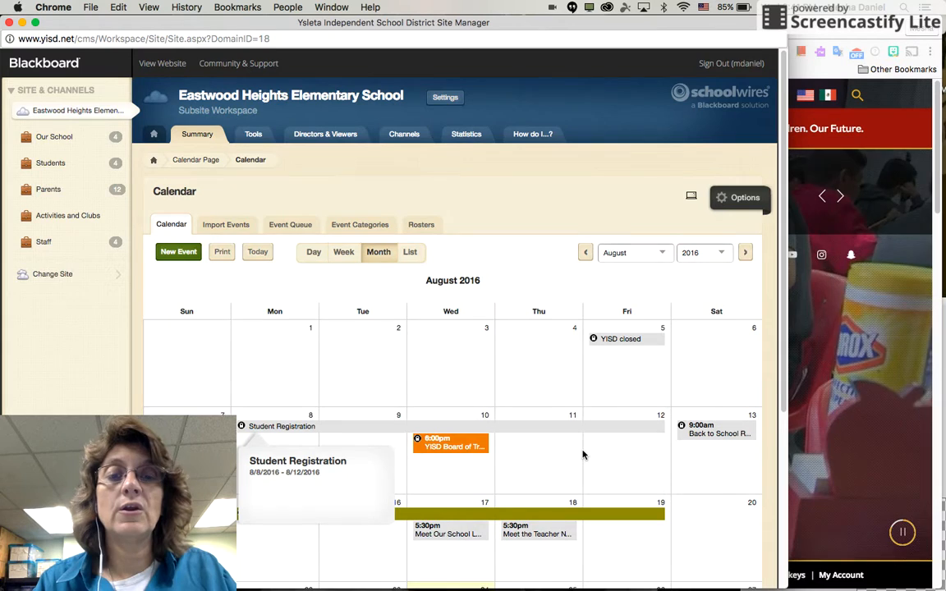
{"action": "scroll", "coordinate": [583, 454], "scroll_direction": "down", "scroll_amount": 2}
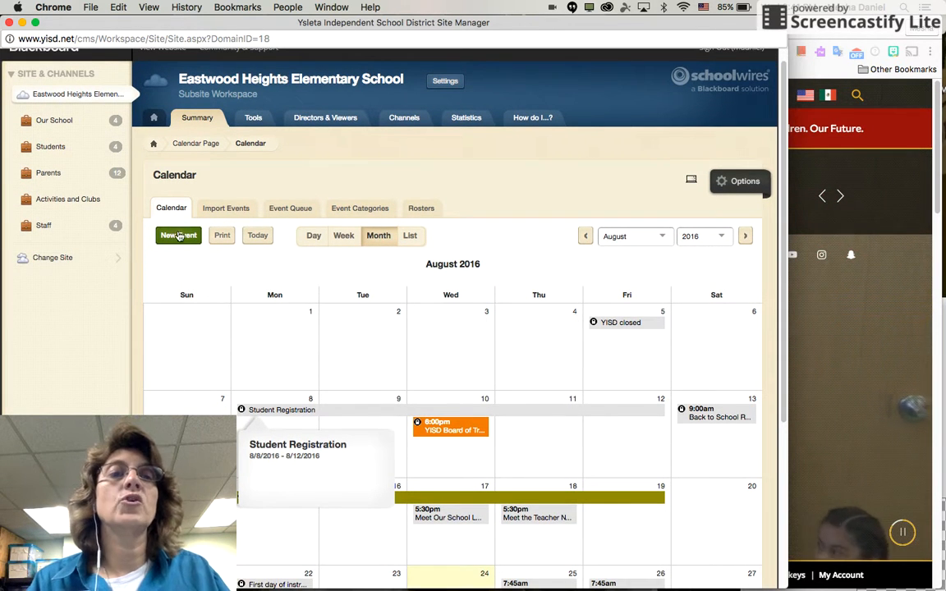
- Examine the new event form in the school Calendar and cancel it without creating an event
{"action": "left_click", "coordinate": [179, 238]}
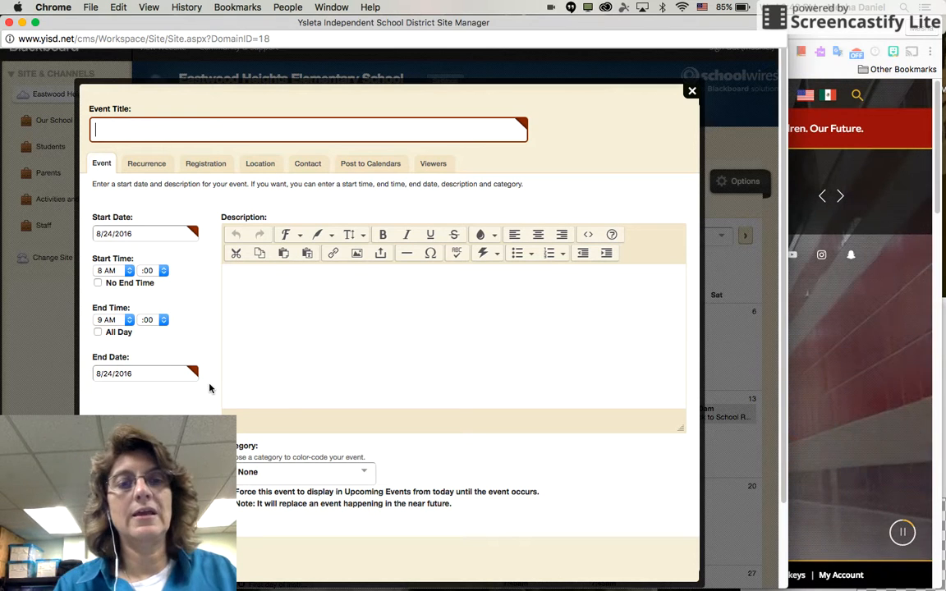
{"action": "left_click", "coordinate": [249, 306]}
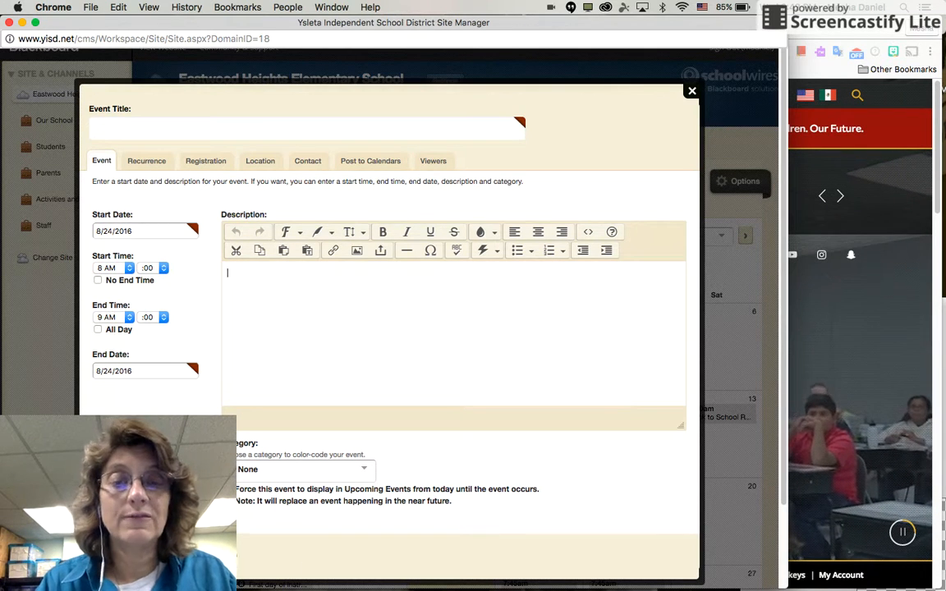
{"action": "key", "text": "Escape"}
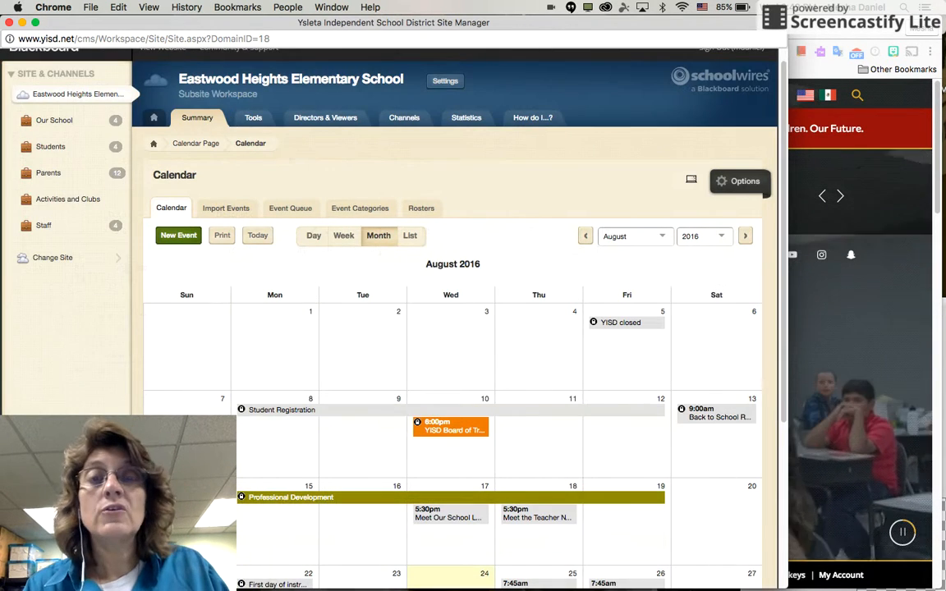